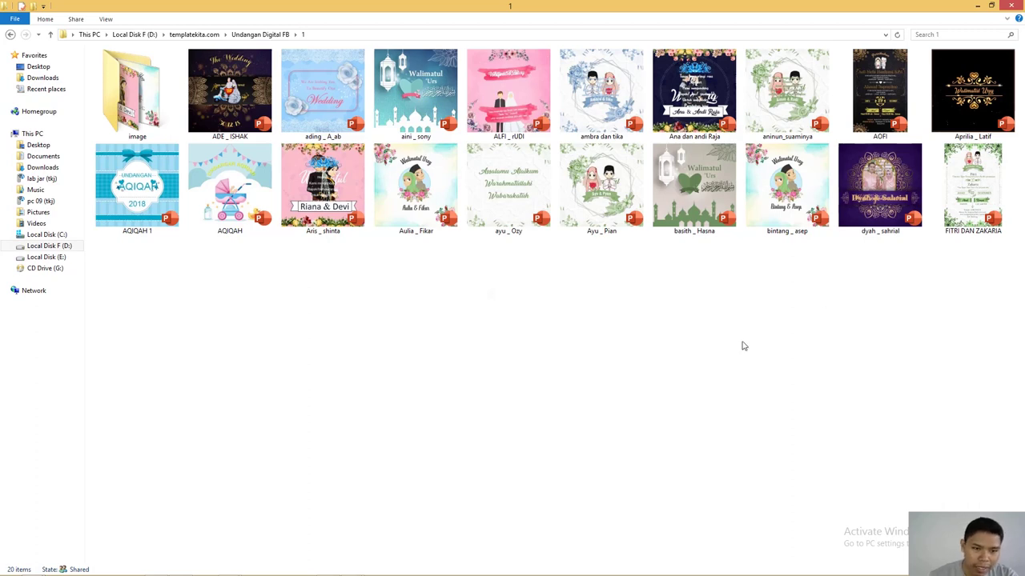
# Select the second-row templates, clear the selection, and bring up folder 1's Properties
pyautogui.moveTo(990, 305); pyautogui.dragTo(123, 160)
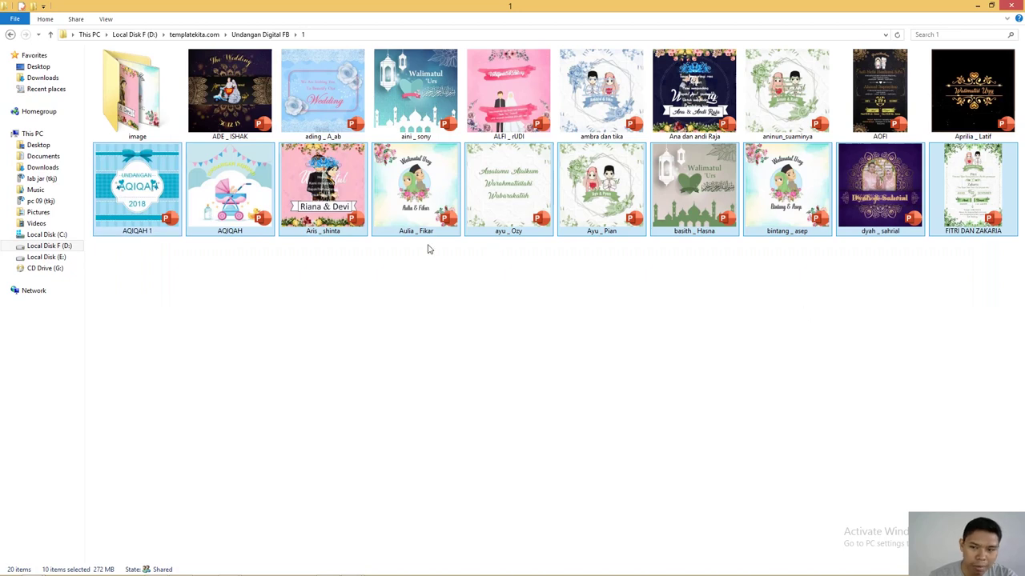
pyautogui.click(527, 281)
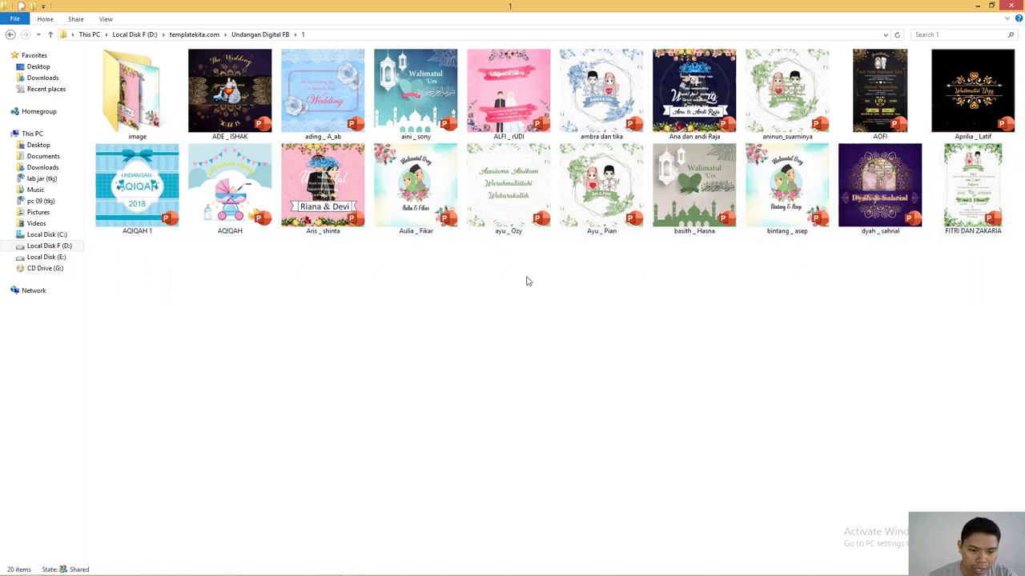
pyautogui.rightClick(527, 281)
pyautogui.click(629, 419)
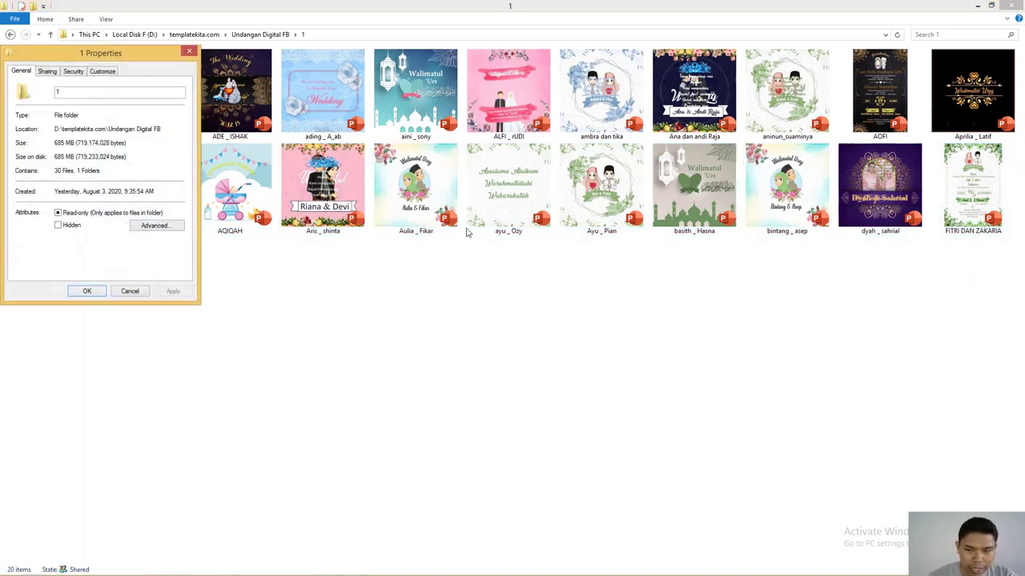
pyautogui.moveTo(48, 53); pyautogui.dragTo(262, 72)
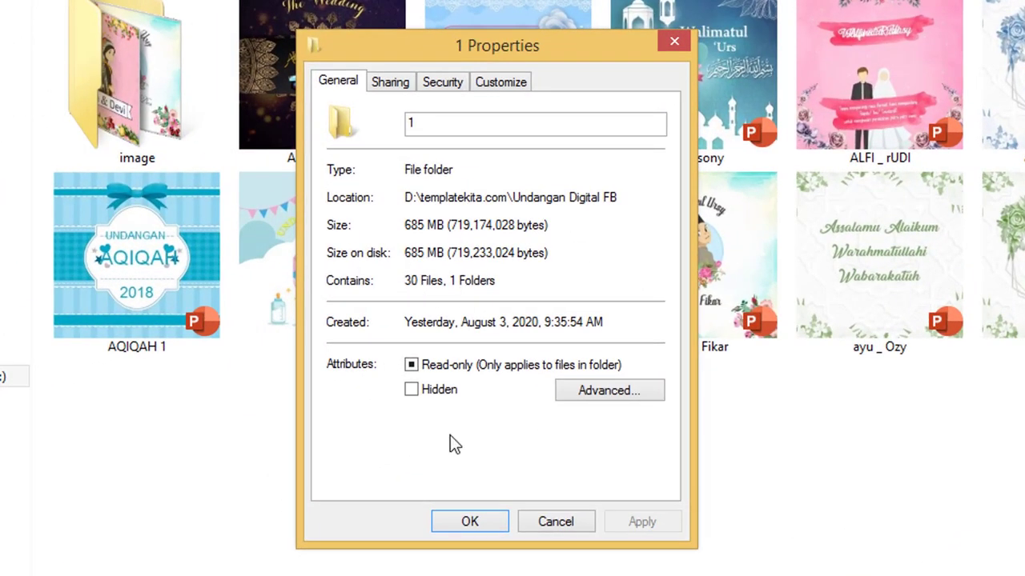
pyautogui.click(561, 514)
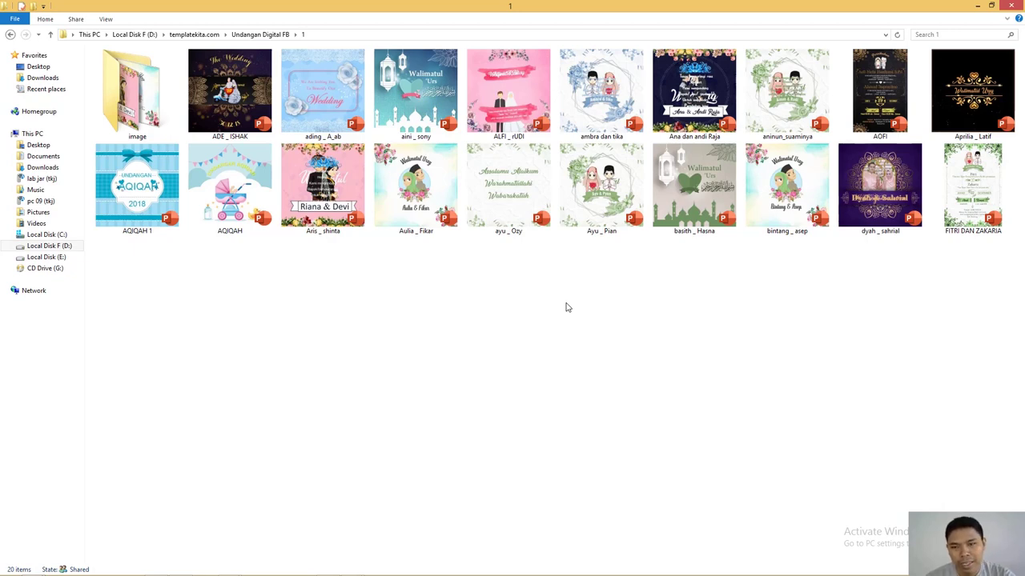
pyautogui.write('ai')
pyautogui.press('XF86AudioRaiseVolume')
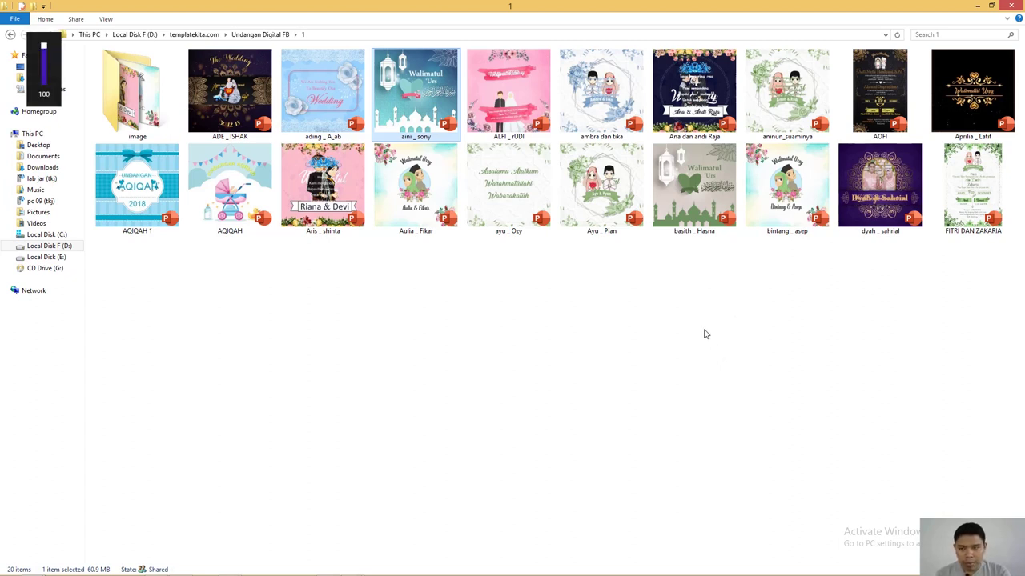
pyautogui.press('XF86AudioMute')
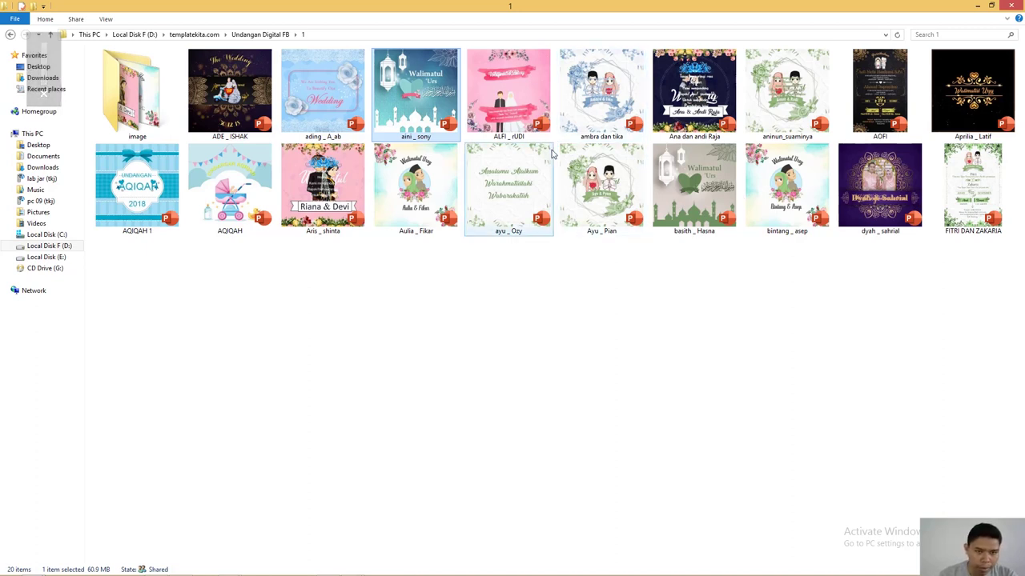
pyautogui.moveTo(600, 185)
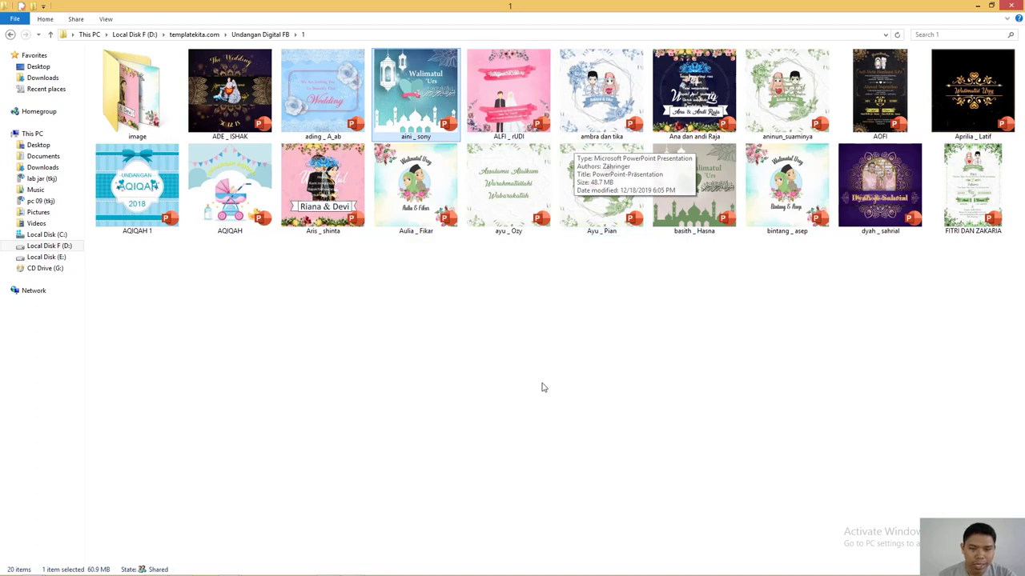
pyautogui.moveTo(1005, 311)
pyautogui.mouseDown()
pyautogui.moveTo(453, 212)
pyautogui.moveTo(213, 118)
pyautogui.mouseUp()
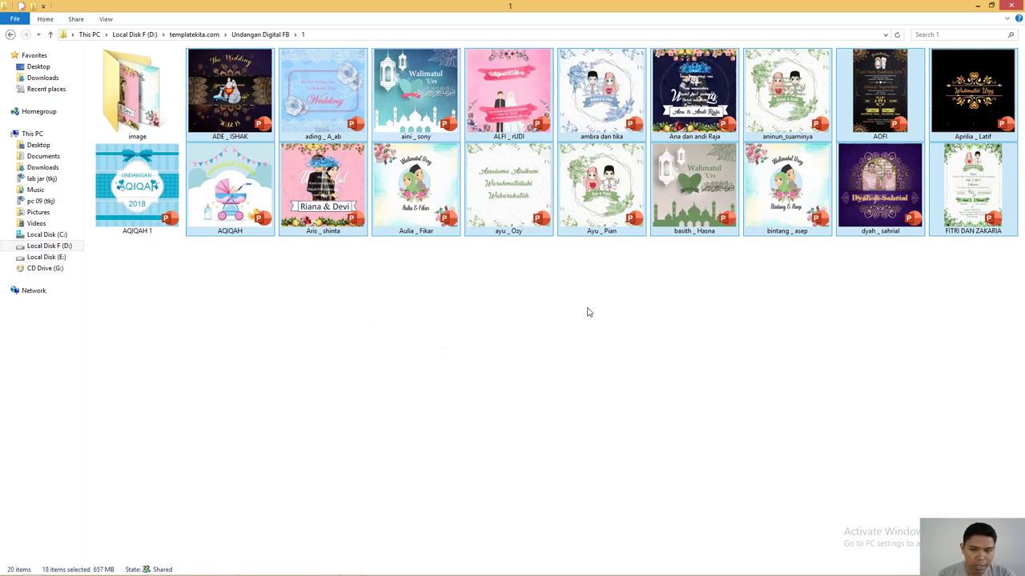
pyautogui.moveTo(1013, 294); pyautogui.dragTo(141, 209)
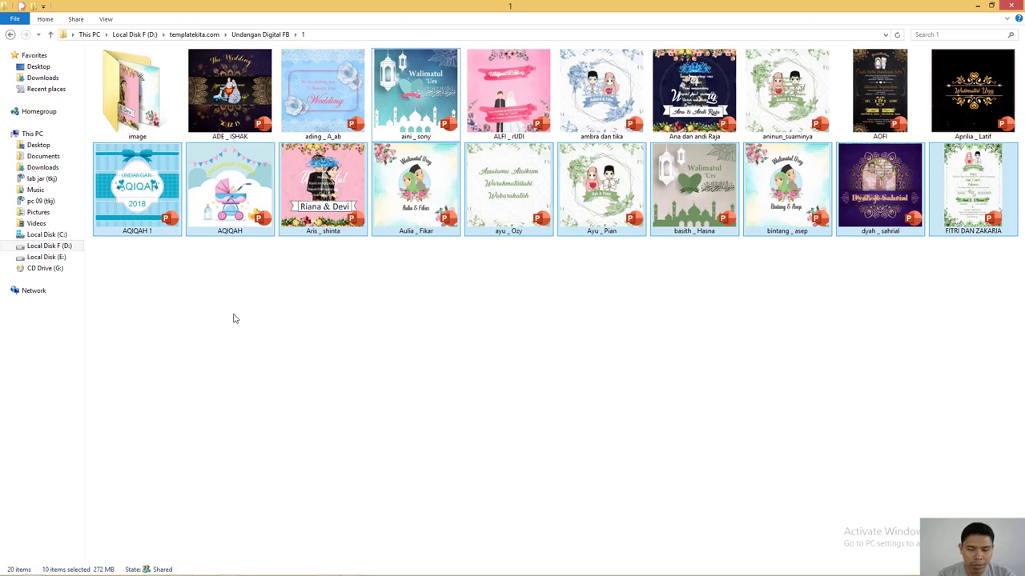
pyautogui.click(233, 319)
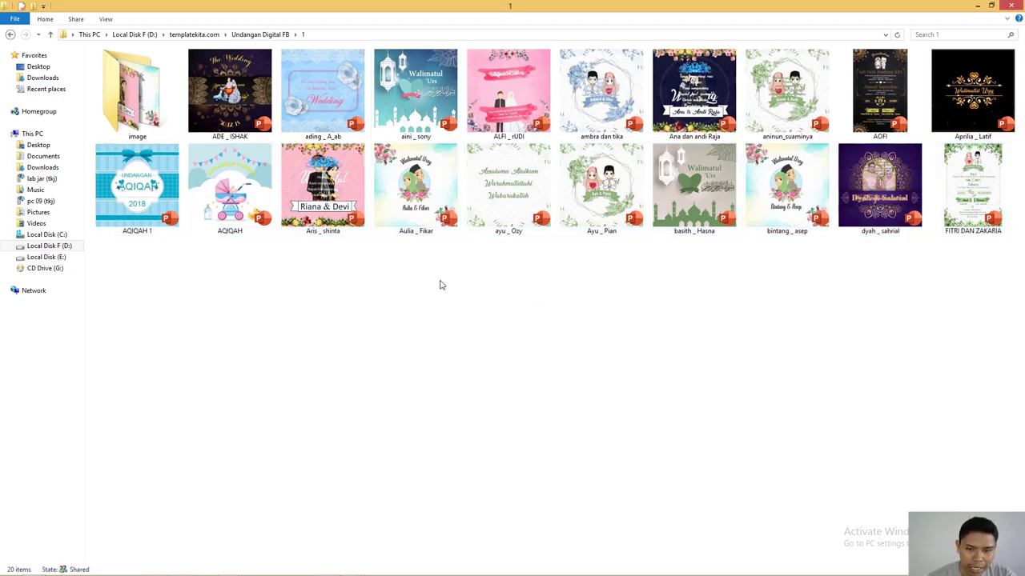
# Bring the aini _ sony deck forward and play its slide show through to the end
pyautogui.click(230, 568)
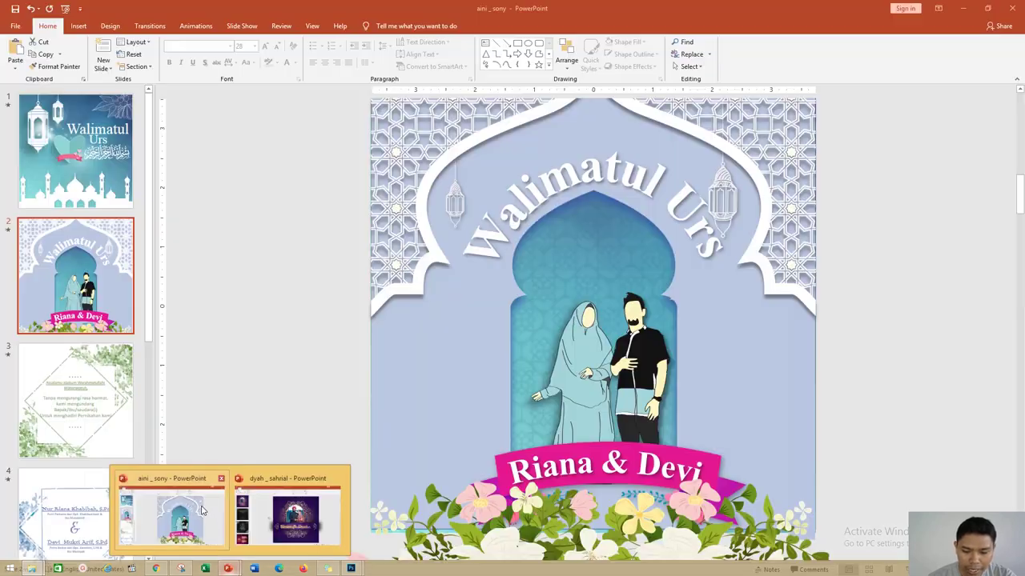
pyautogui.moveTo(229, 568)
pyautogui.click(202, 512)
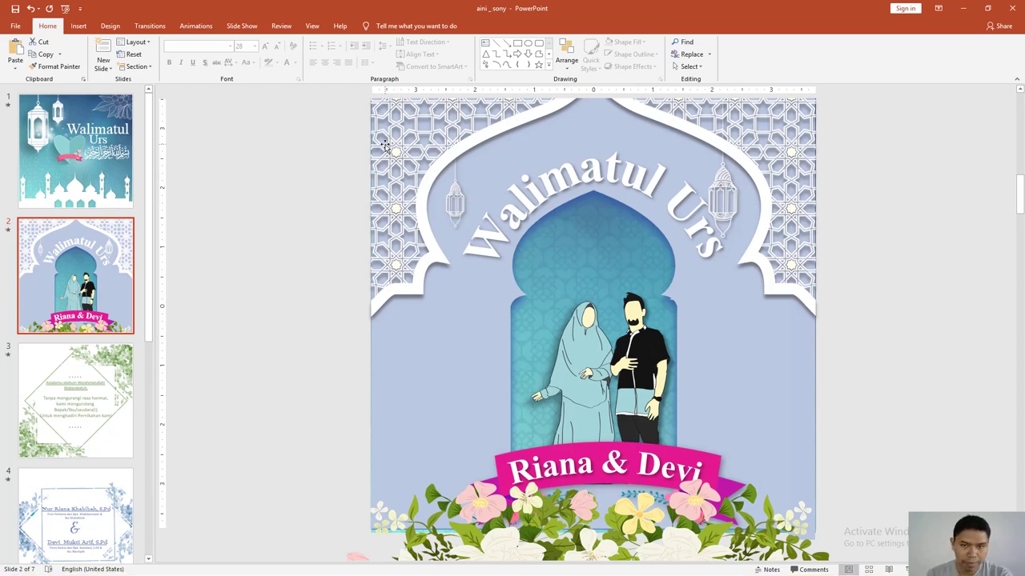
pyautogui.press('F5')
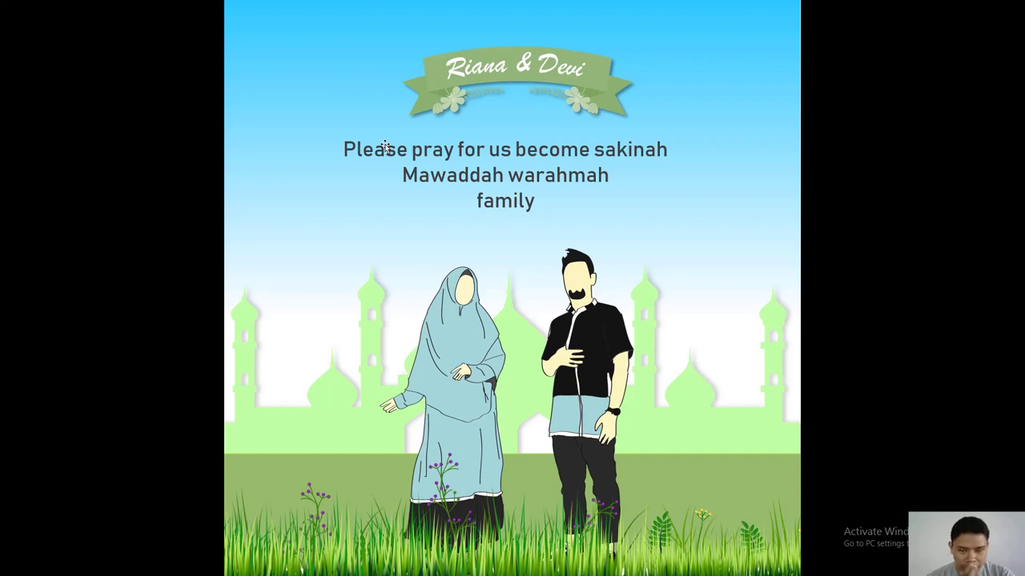
pyautogui.click(367, 150)
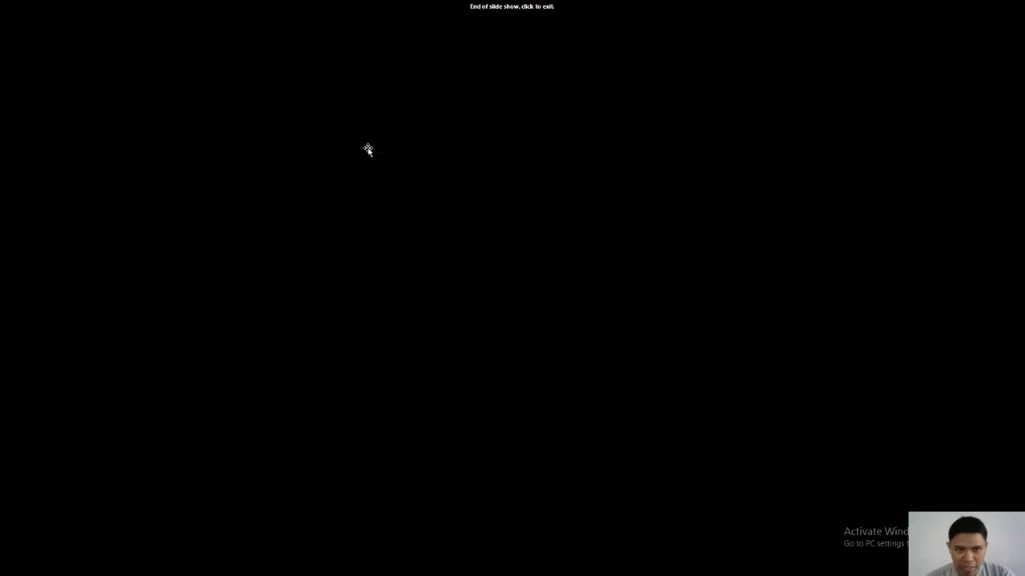
# Play the dyah _ sahrial invitation as a slide show, then return to the templates folder
pyautogui.click(367, 149)
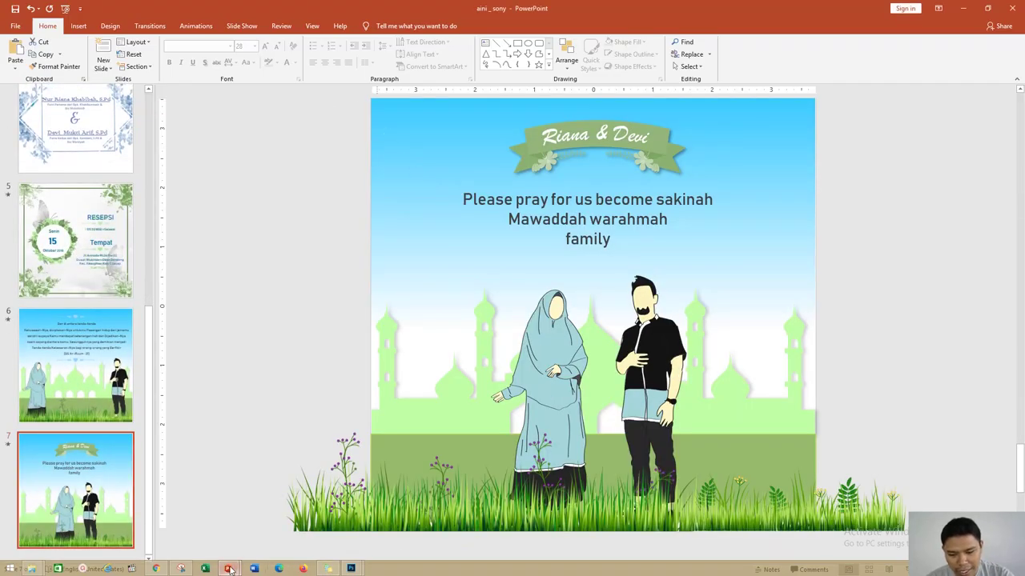
pyautogui.moveTo(229, 568)
pyautogui.click(285, 513)
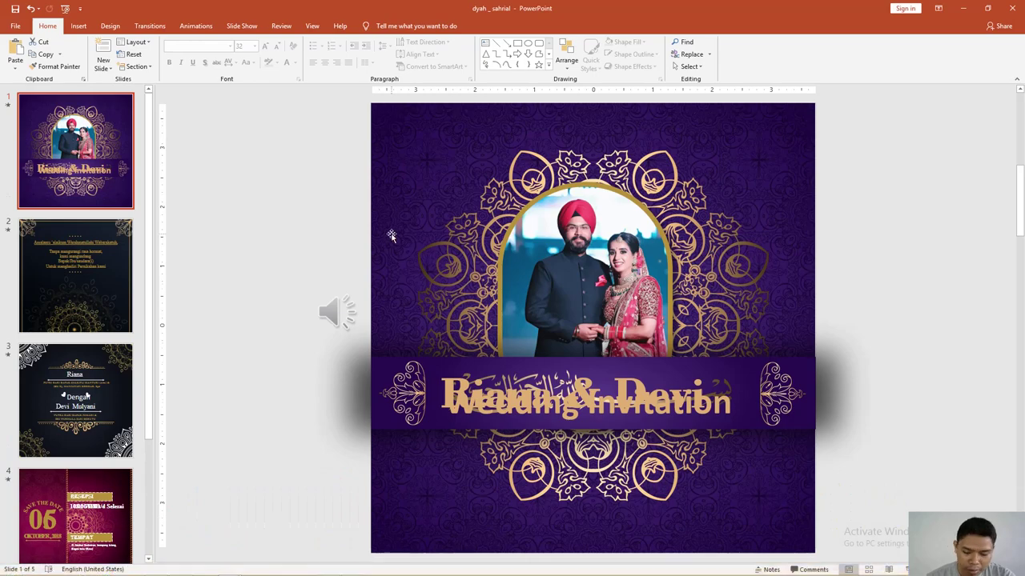
pyautogui.press('F5')
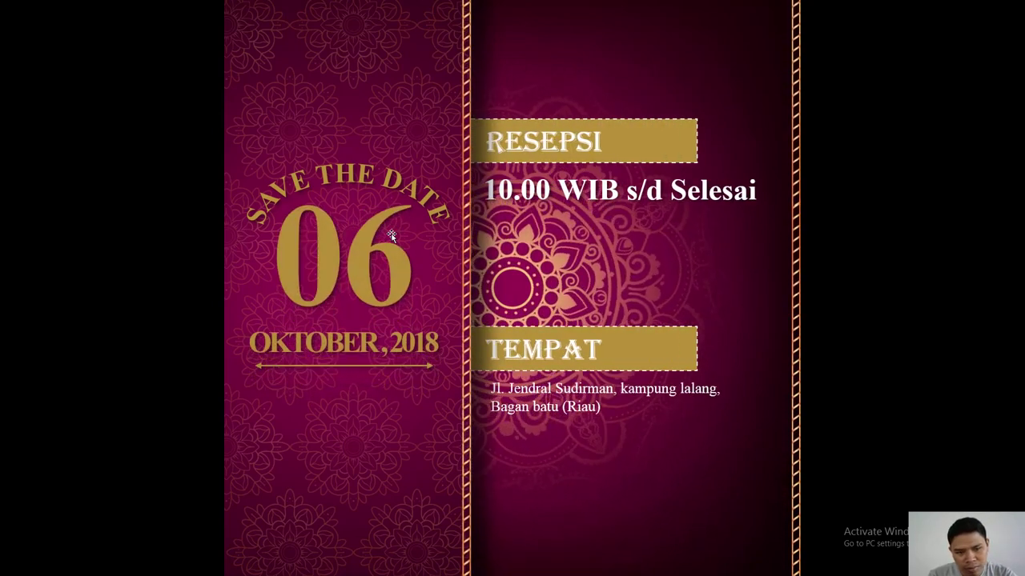
pyautogui.press('Escape')
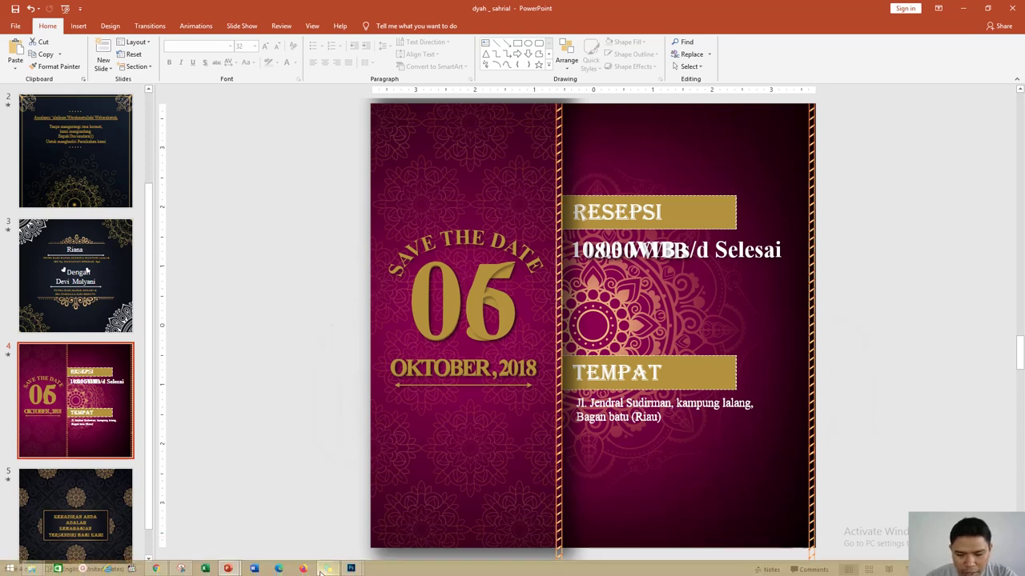
pyautogui.moveTo(228, 569)
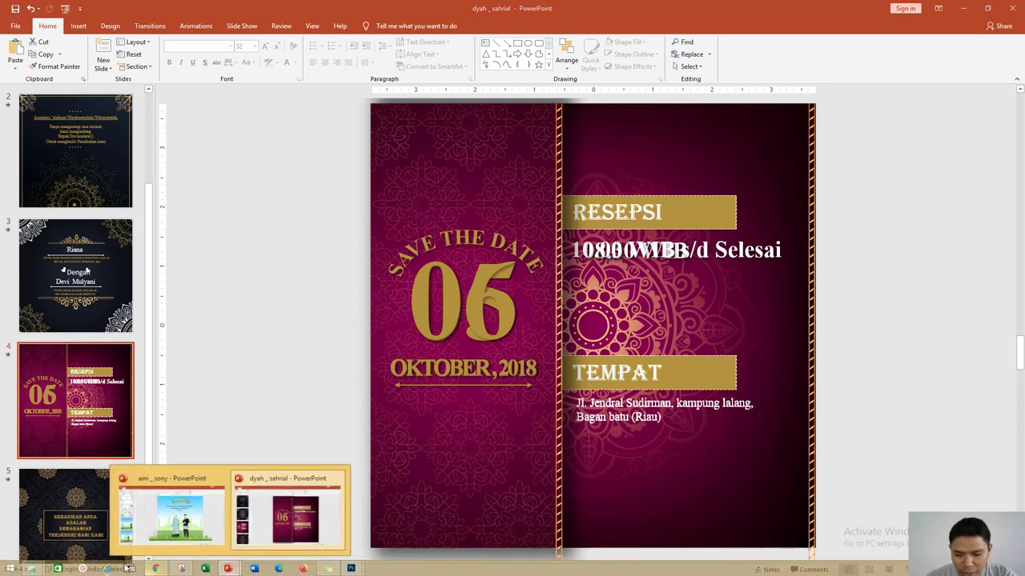
pyautogui.moveTo(32, 569)
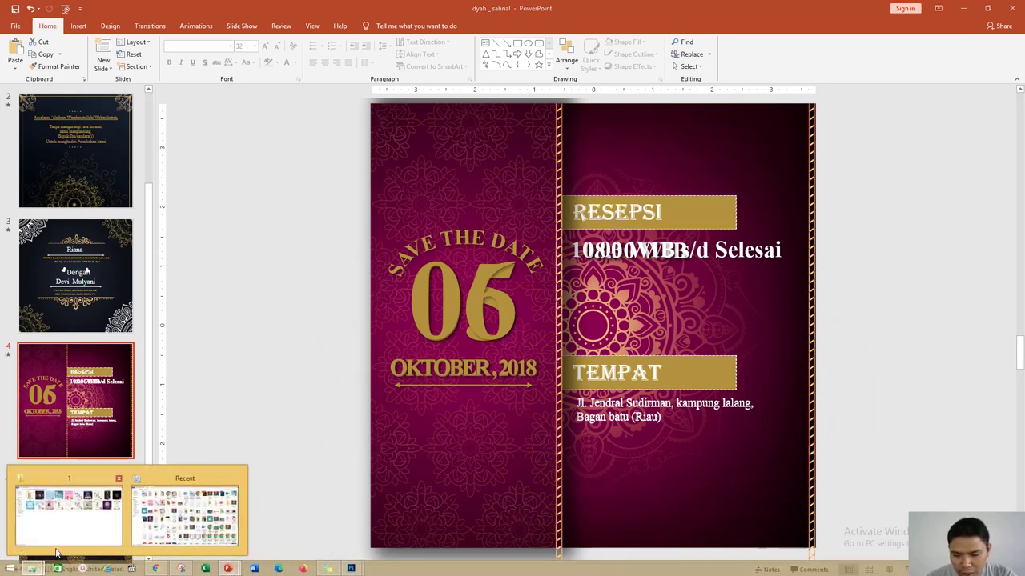
pyautogui.click(56, 552)
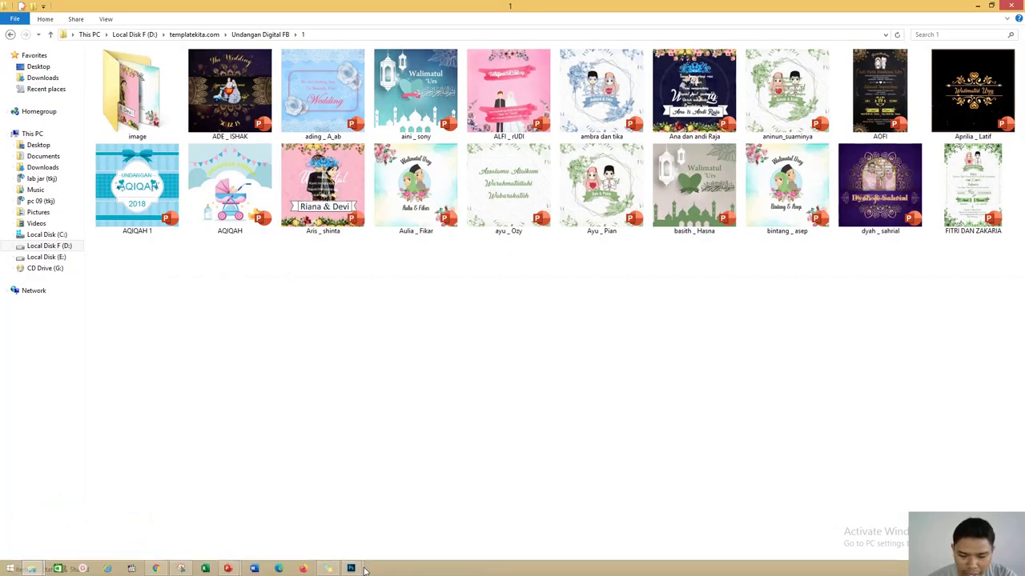
# Switch to the aini _ sony deck and view slide 1, then slide 2 with the couple's names
pyautogui.click(406, 100)
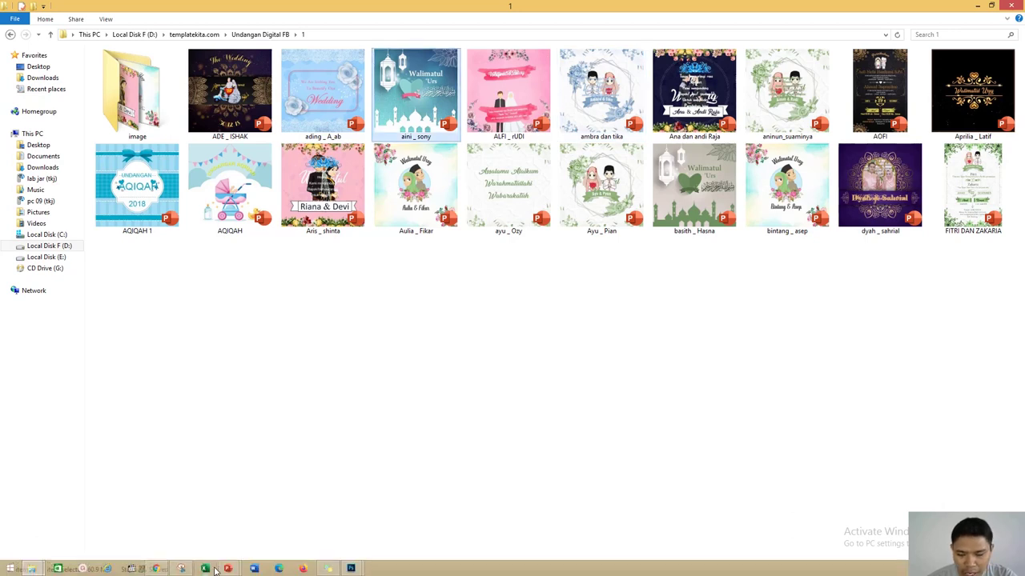
pyautogui.click(227, 568)
pyautogui.click(203, 527)
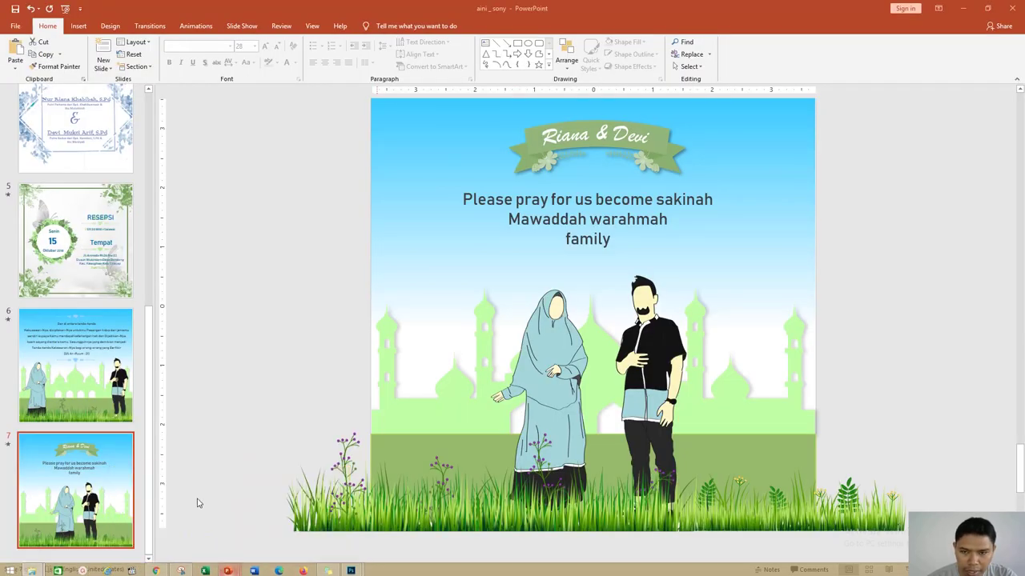
pyautogui.scroll(5, 135, 232)
pyautogui.click(104, 145)
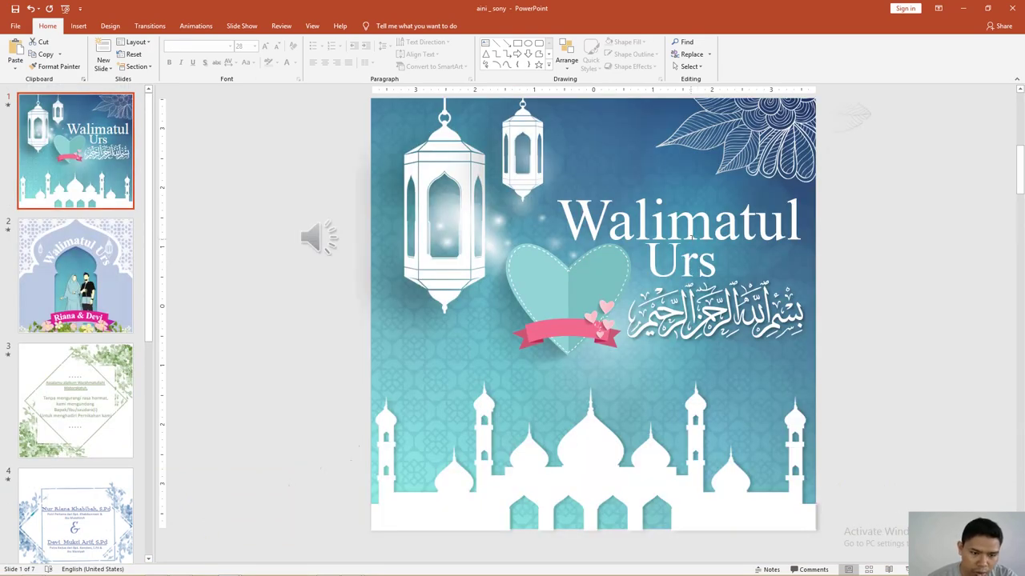
pyautogui.click(110, 249)
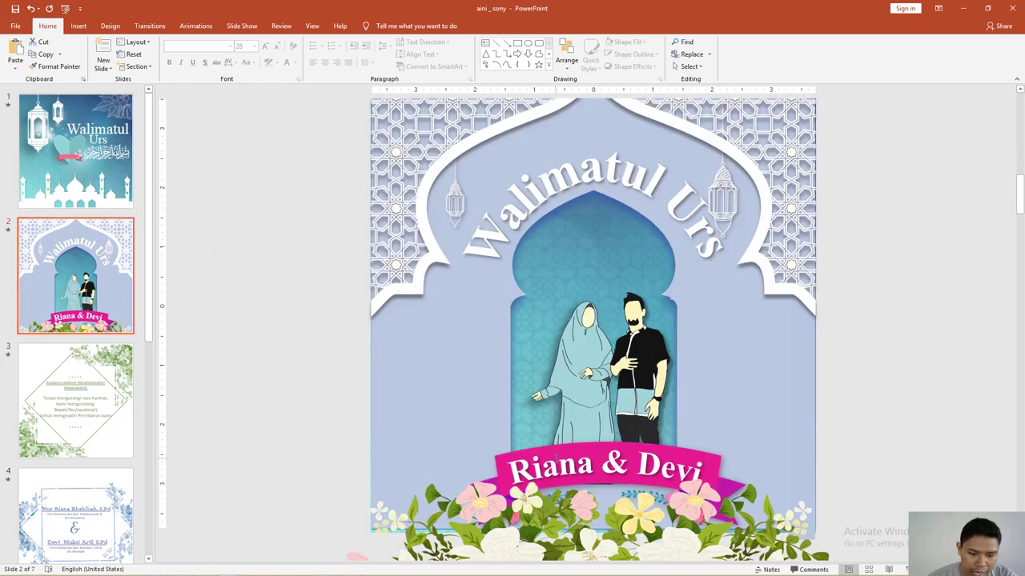
# Select the names Riana and Devi in the slide 2 banner
pyautogui.doubleClick(556, 458)
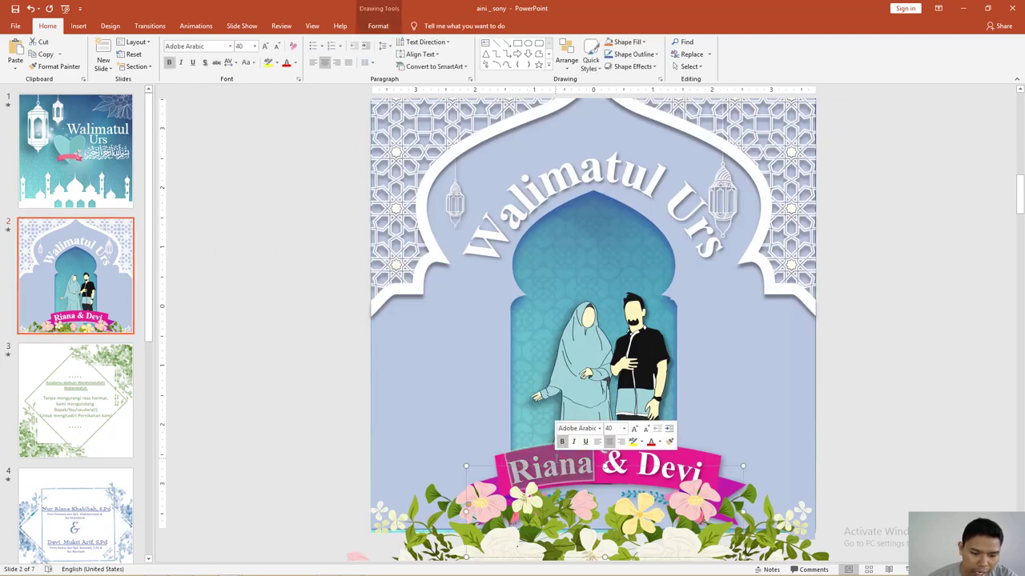
pyautogui.doubleClick(669, 466)
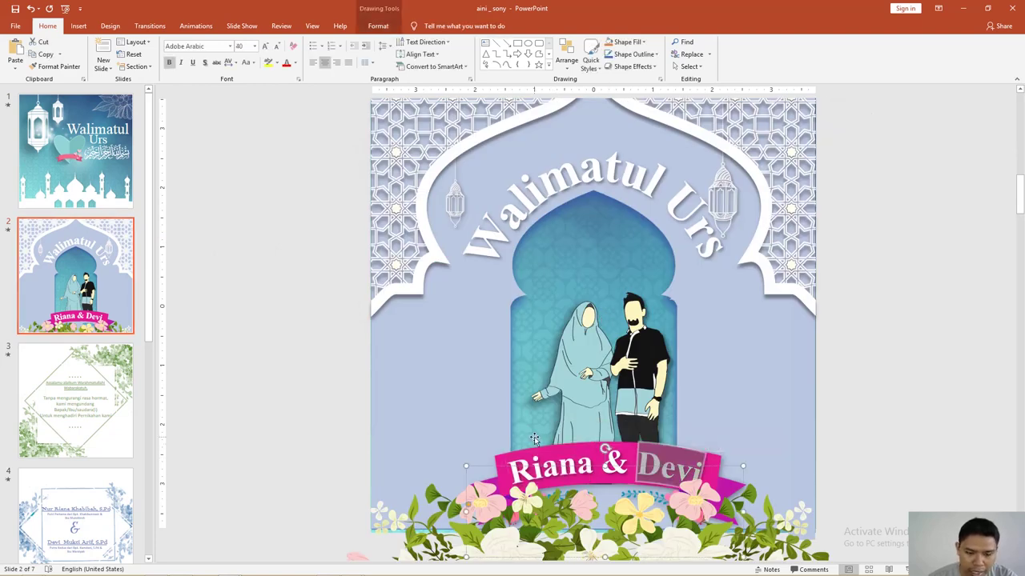
pyautogui.click(543, 462)
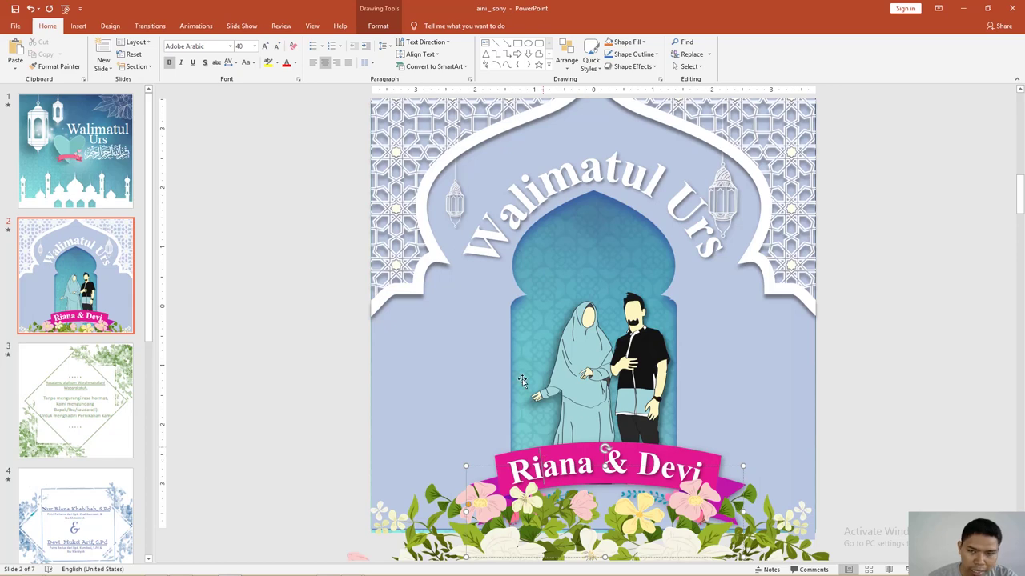
# Browse the font list without changing the font, then open the File backstage home
pyautogui.click(230, 46)
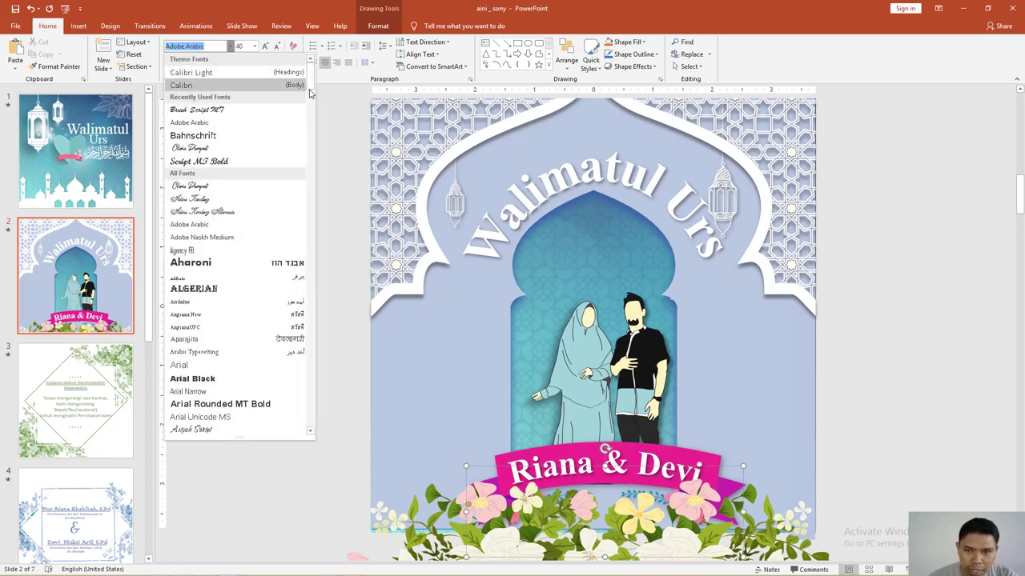
pyautogui.moveTo(311, 93)
pyautogui.mouseDown()
pyautogui.moveTo(309, 141)
pyautogui.moveTo(340, 86)
pyautogui.mouseUp()
pyautogui.click(897, 161)
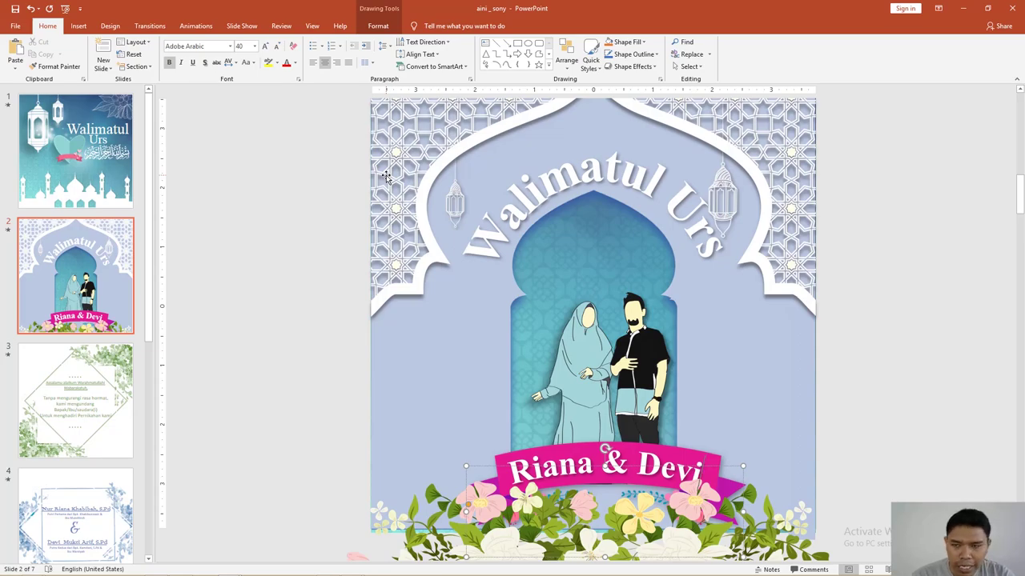
pyautogui.click(15, 25)
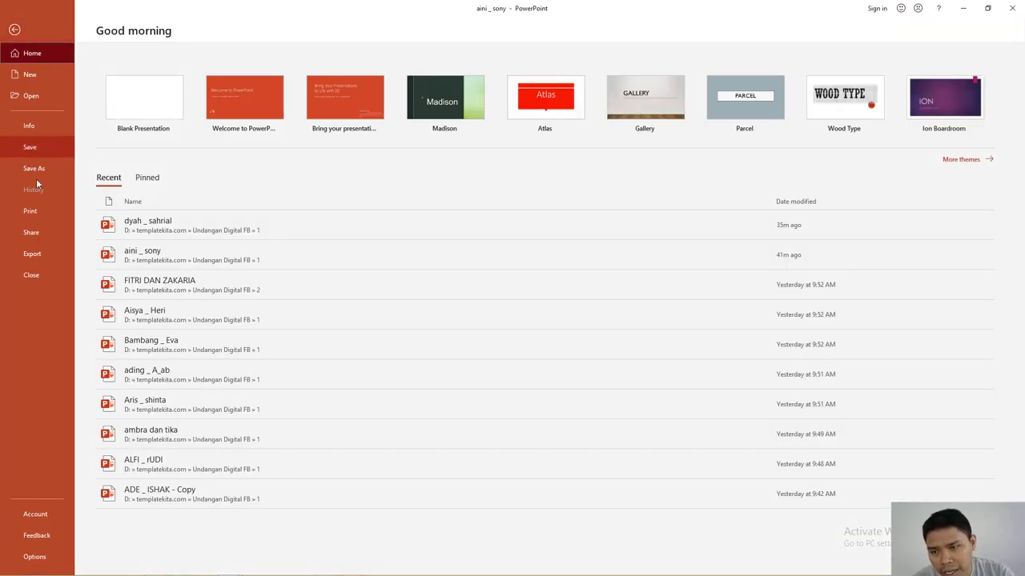
# Show Export > Create a Video options, keeping the quality at Full HD (1080p)
pyautogui.click(44, 253)
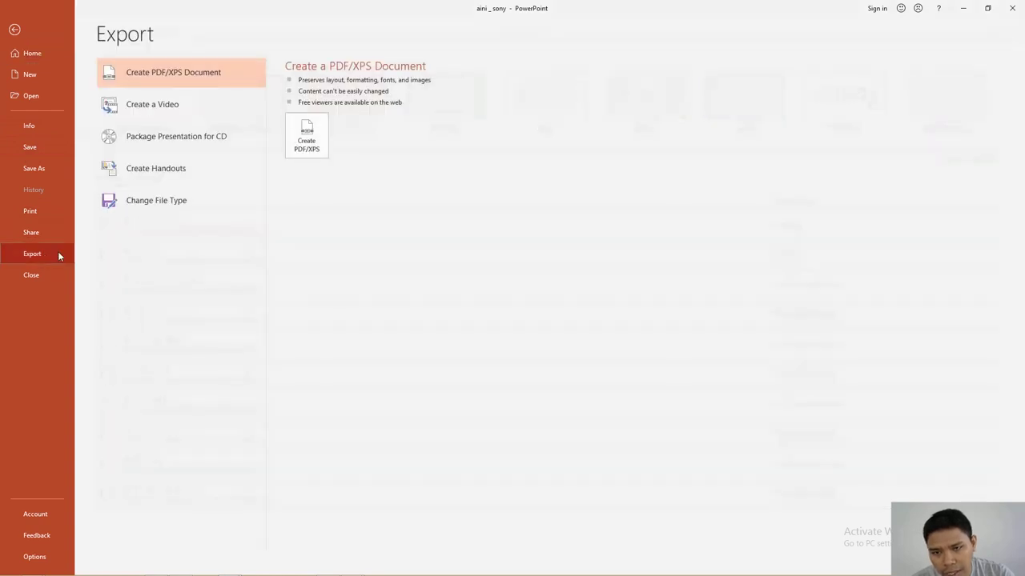
pyautogui.click(182, 110)
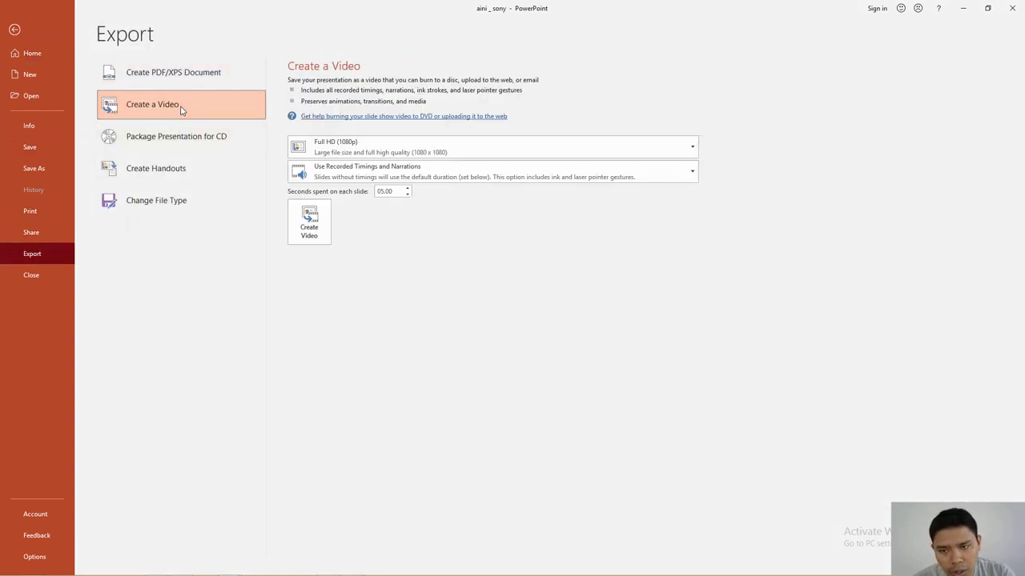
pyautogui.click(371, 149)
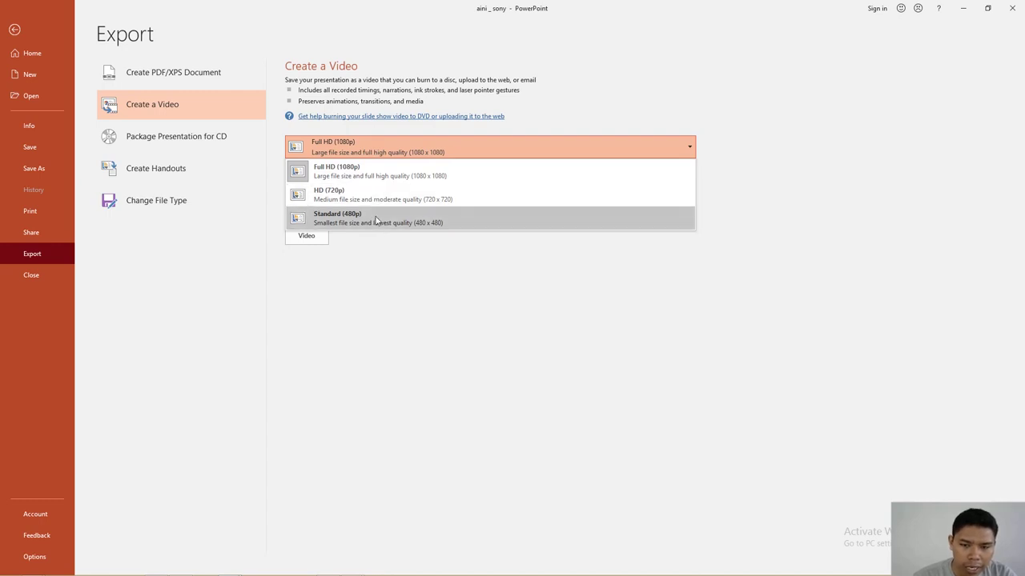
pyautogui.click(747, 128)
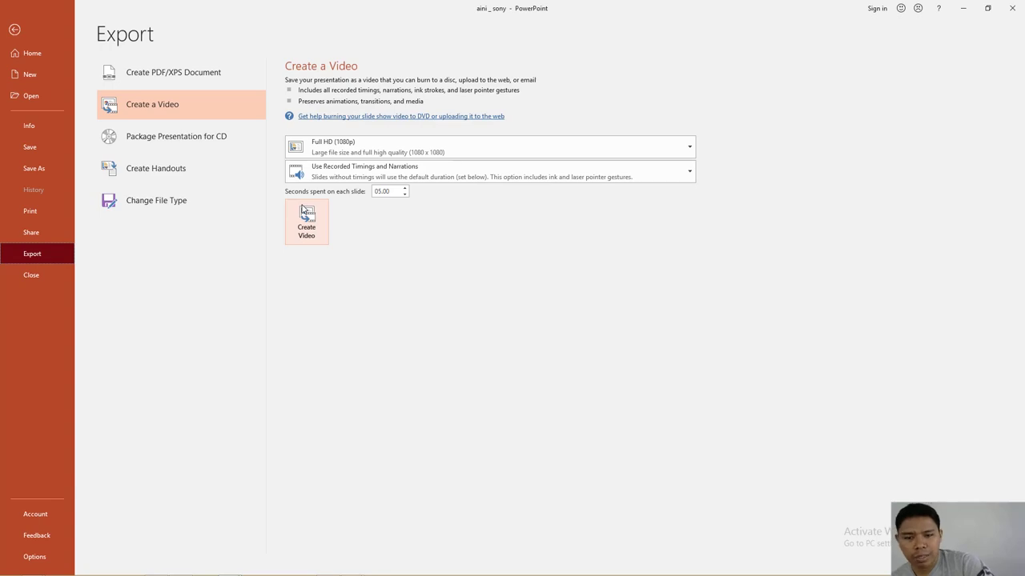
pyautogui.press('Escape')
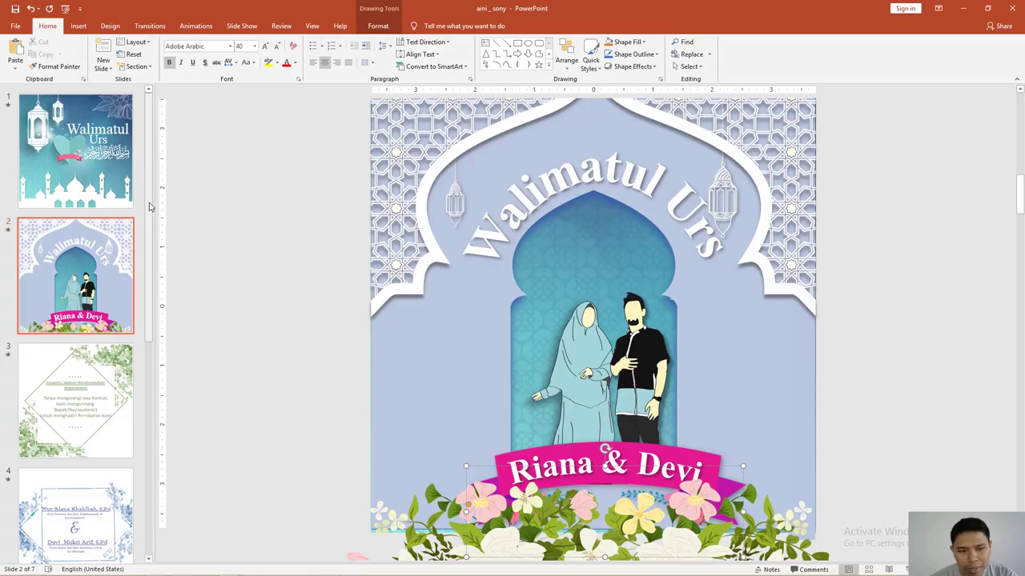